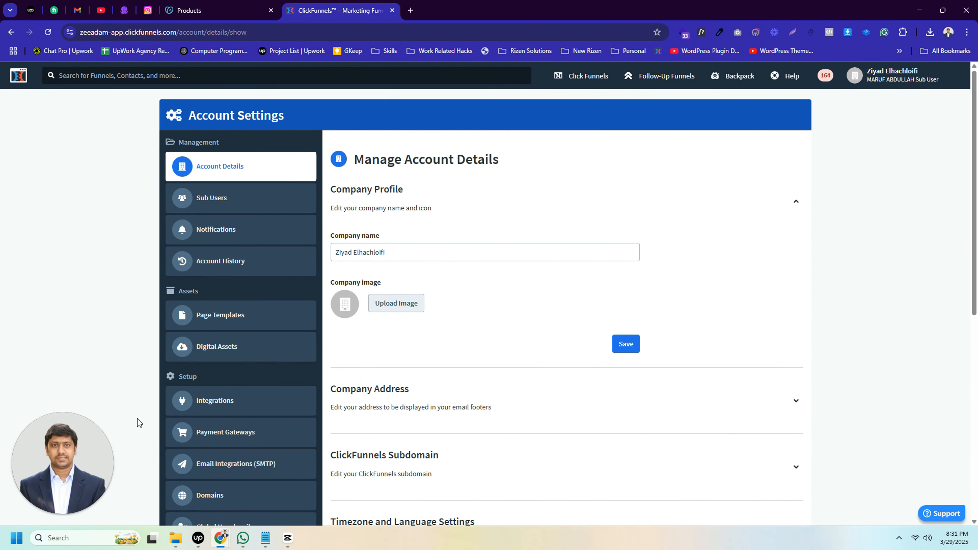
left_click(233, 497)
scroll(494, 322, "down", 4)
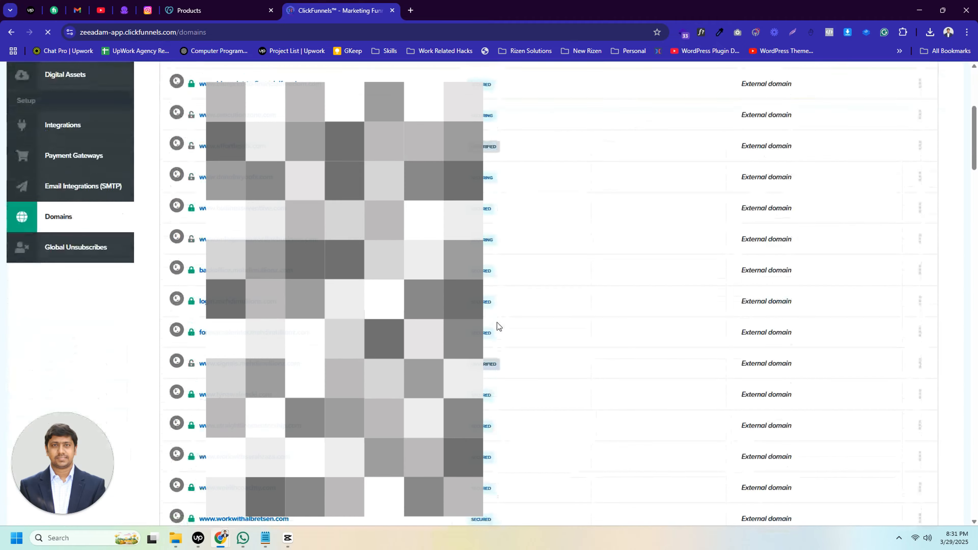
scroll(496, 322, "up", 7)
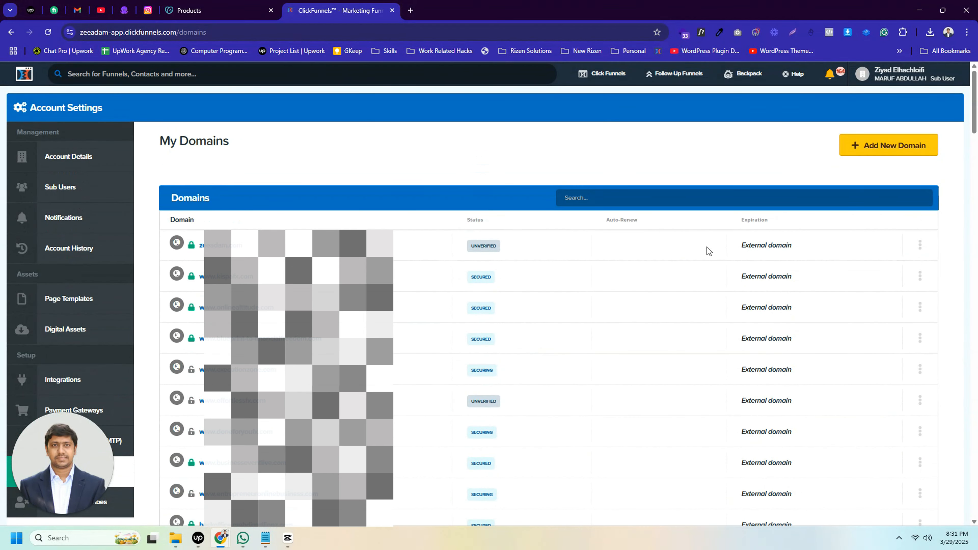
left_click(872, 148)
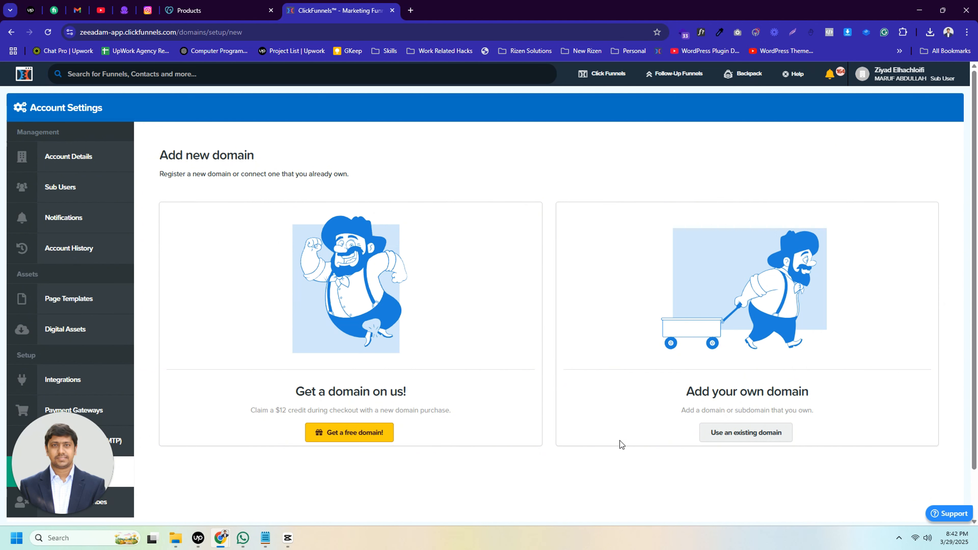
left_click(758, 436)
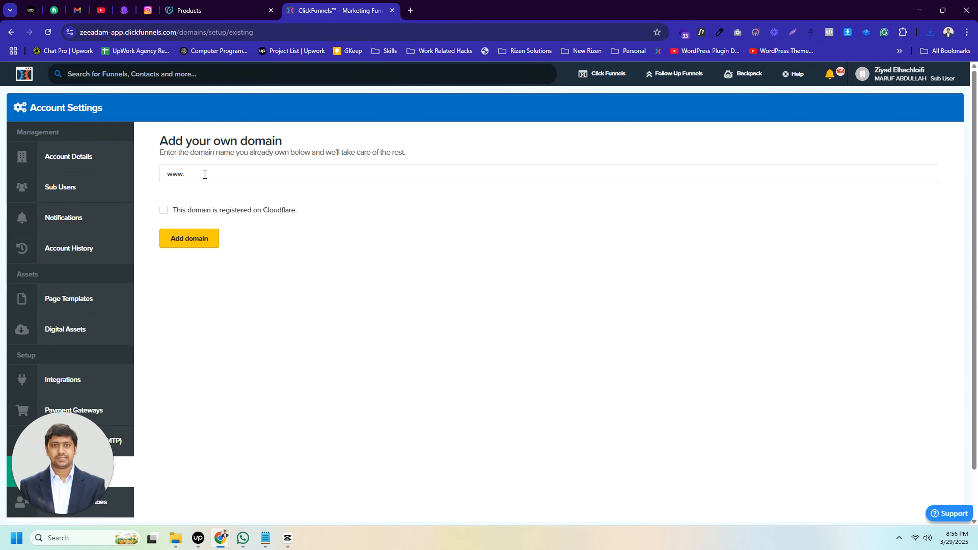
left_click(213, 172)
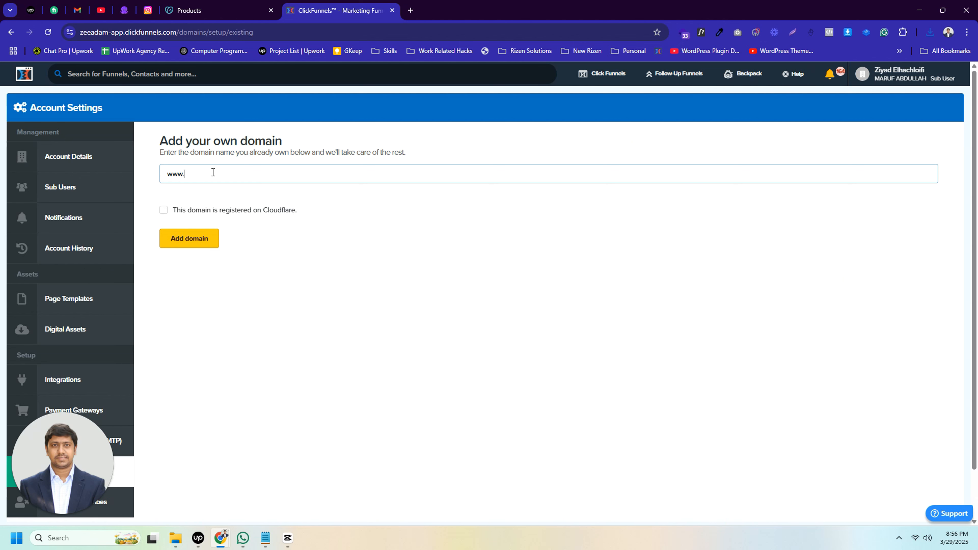
type("freedomwithrobloo.com")
left_click(187, 237)
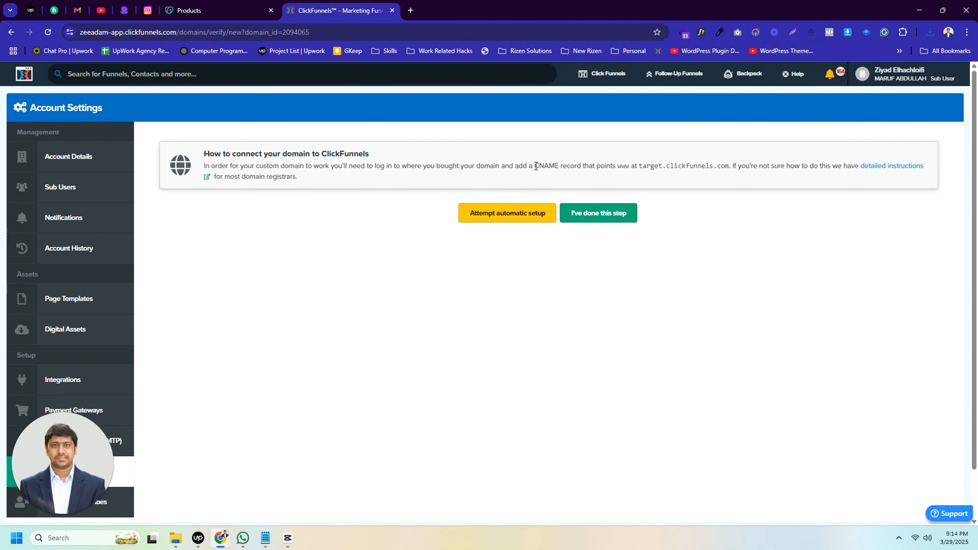
Copy the CNAME target address target.clickfunnels.com from the domain connection instructions
left_click_drag(535, 166, 554, 167)
left_click_drag(640, 167, 728, 166)
key("ctrl+c")
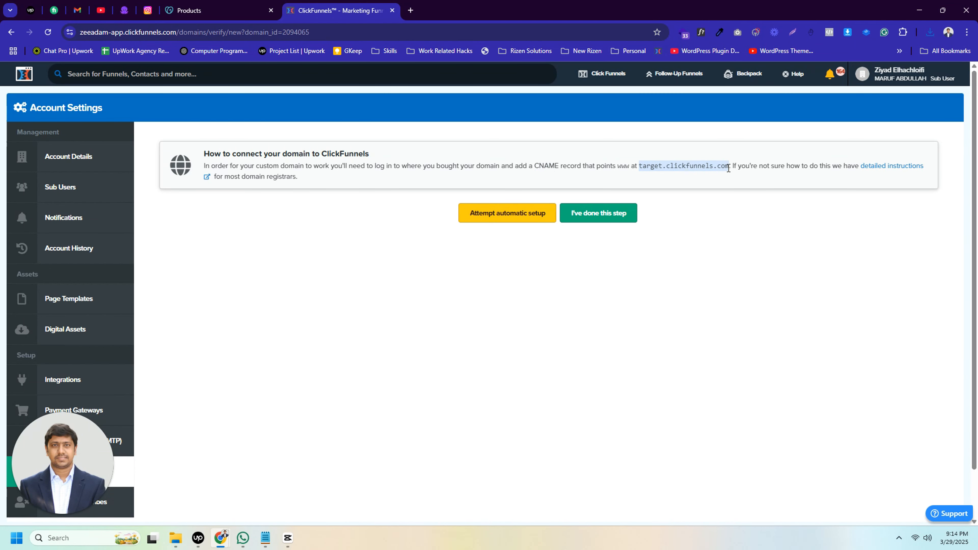
Switch to GoDaddy and open the DNS management of freedomwithrobloo.com from the list of owned domains
left_click(214, 9)
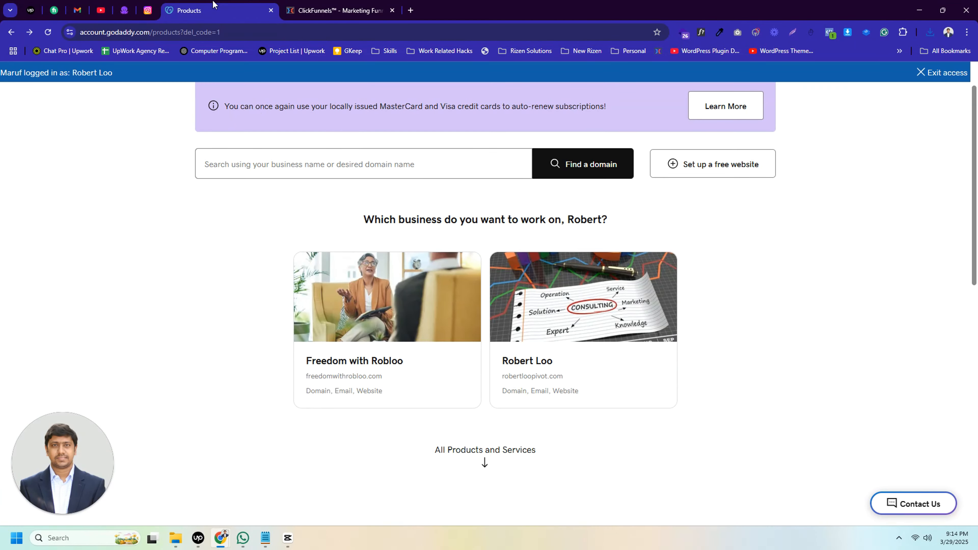
scroll(361, 320, "down", 7)
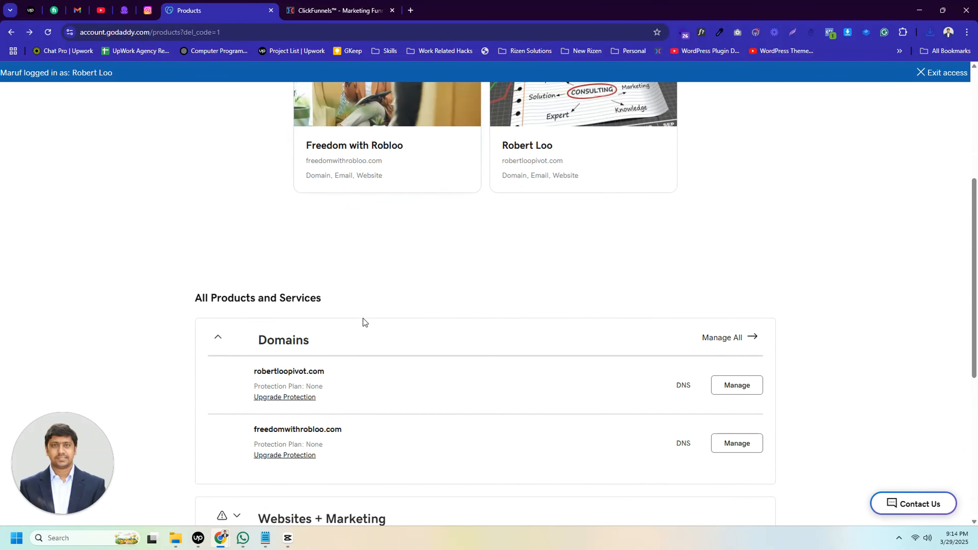
left_click_drag(266, 342, 319, 342)
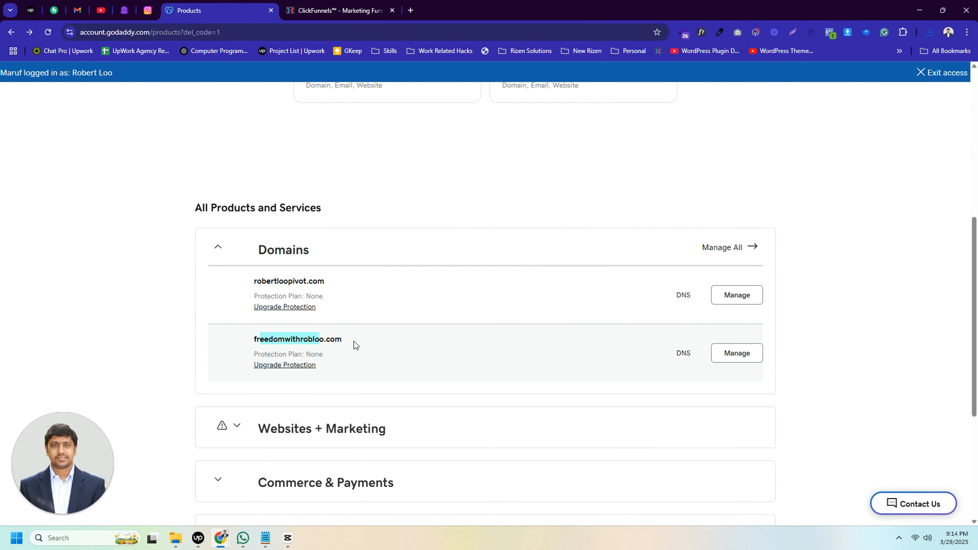
left_click(682, 355)
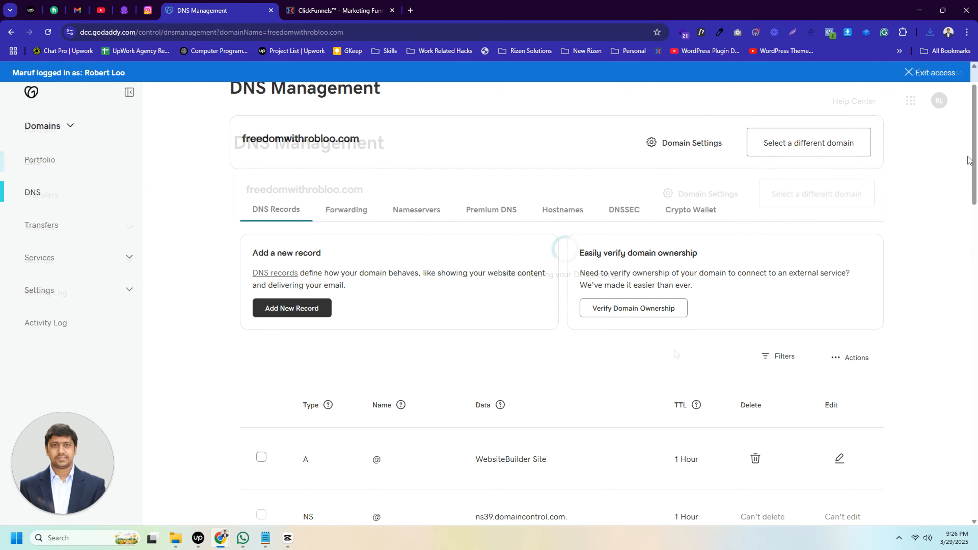
Edit the www CNAME record so its value is target.clickfunnels.com, and save the record
left_click_drag(969, 160, 969, 306)
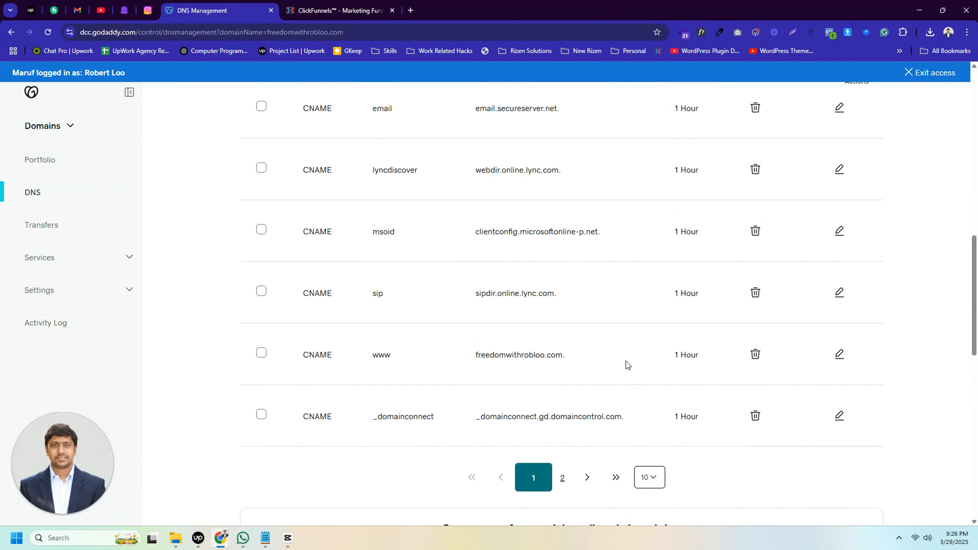
left_click(840, 353)
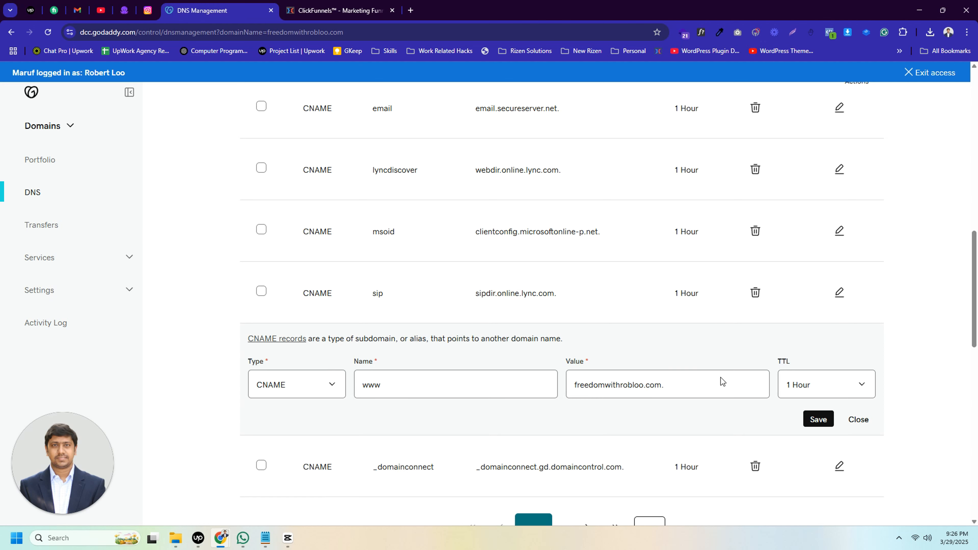
left_click_drag(665, 385, 561, 391)
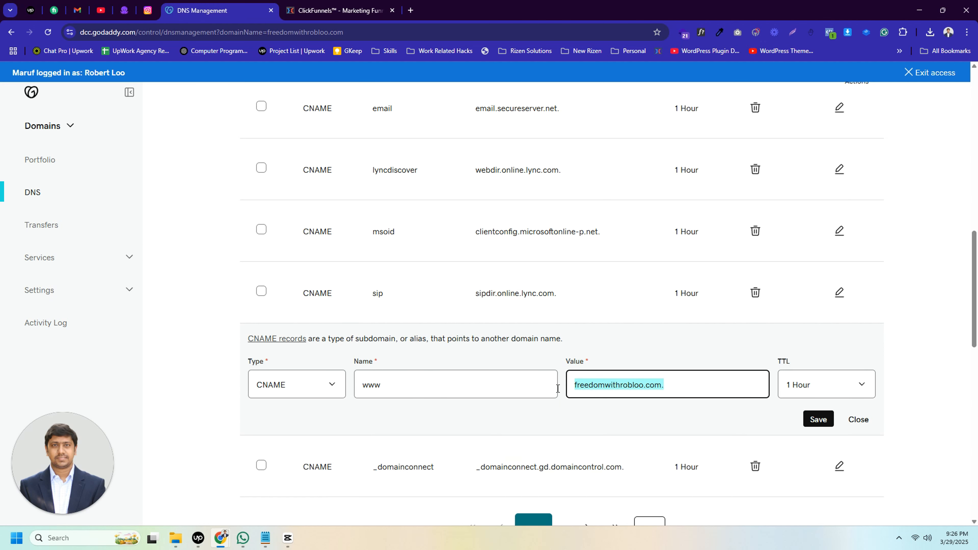
key("ctrl+v")
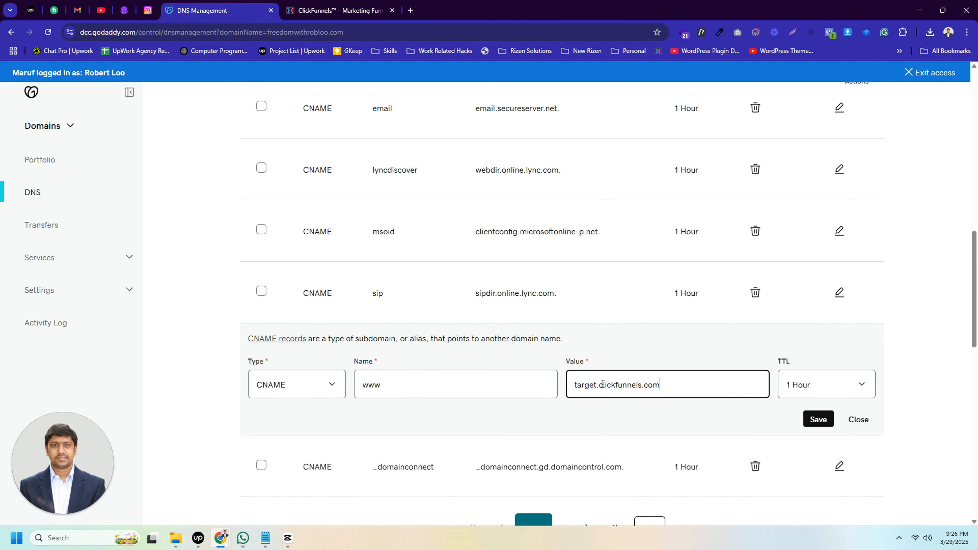
left_click(814, 418)
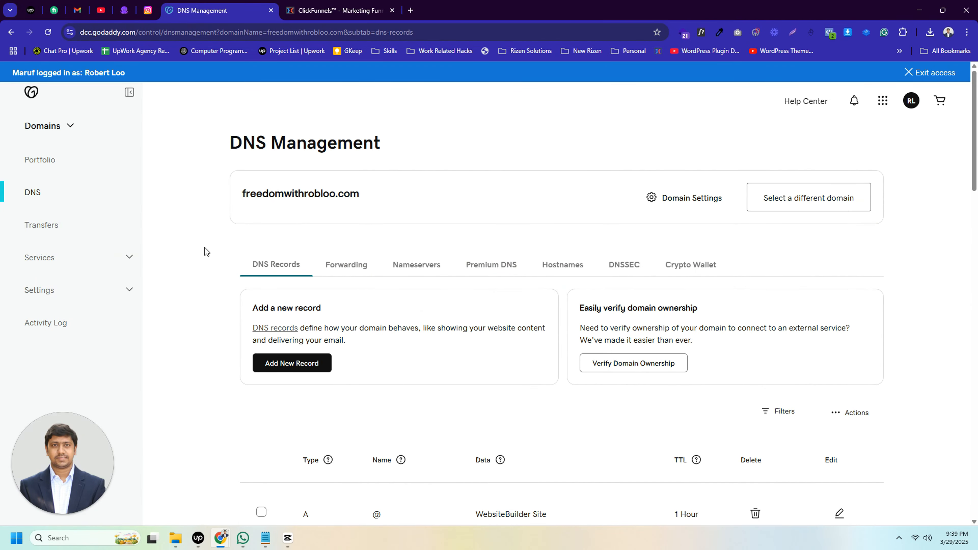
left_click(345, 268)
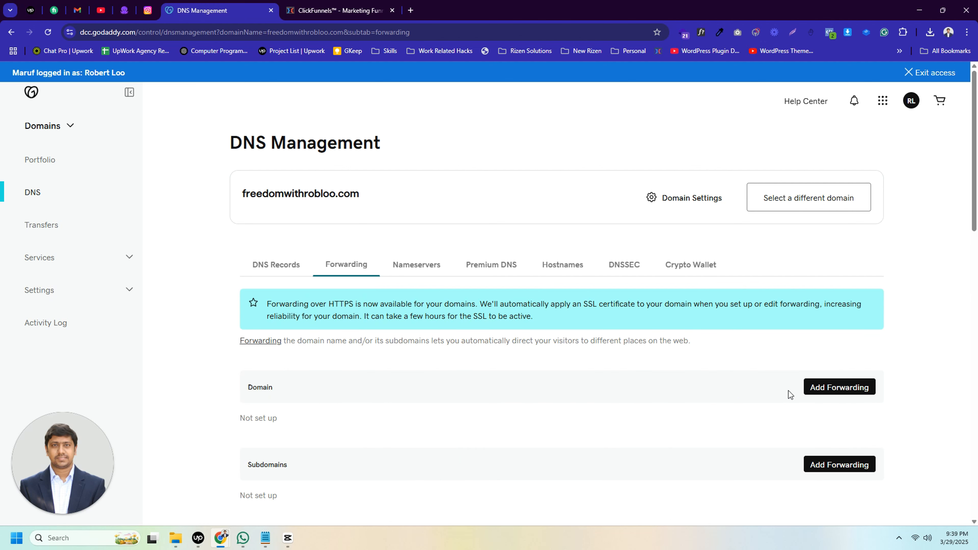
left_click(849, 389)
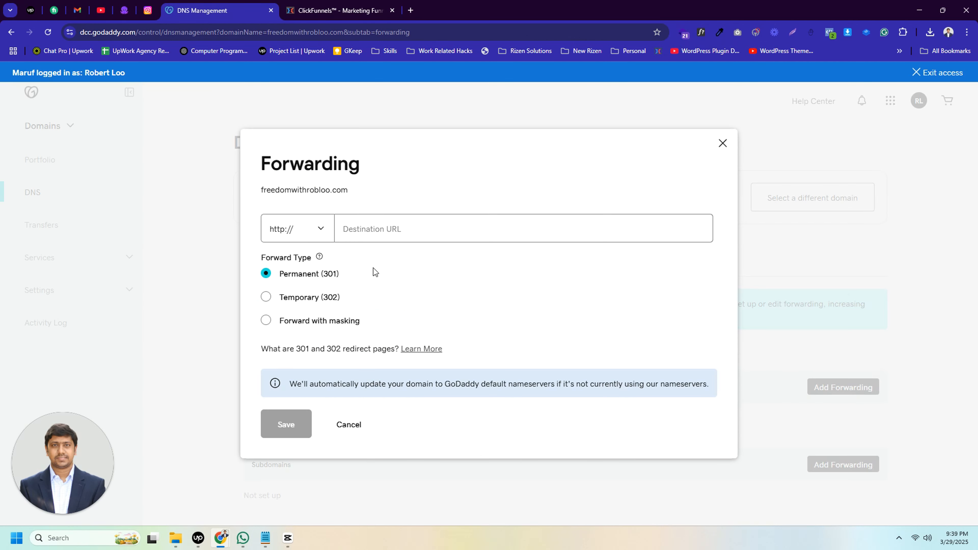
left_click(309, 229)
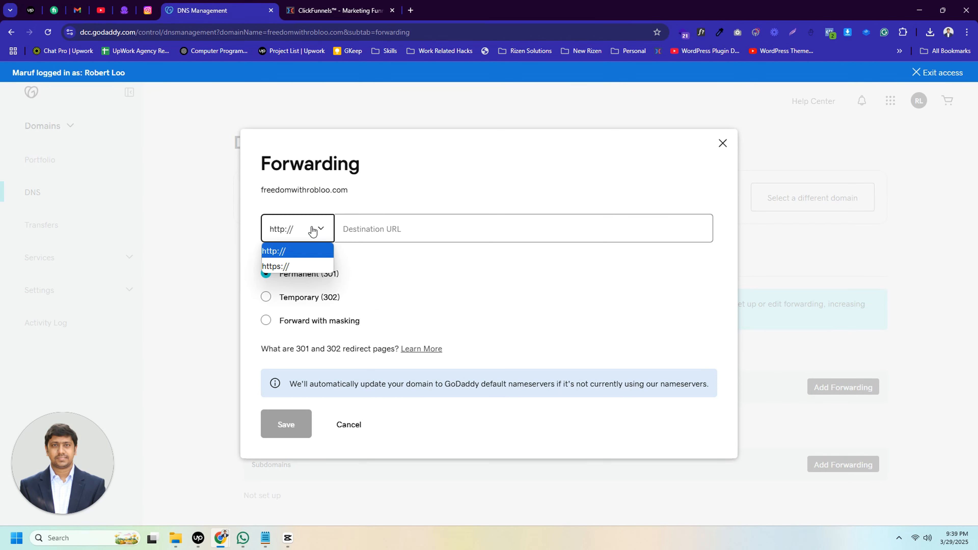
left_click(290, 267)
left_click(370, 229)
type("www.freedomwithrobloo.com")
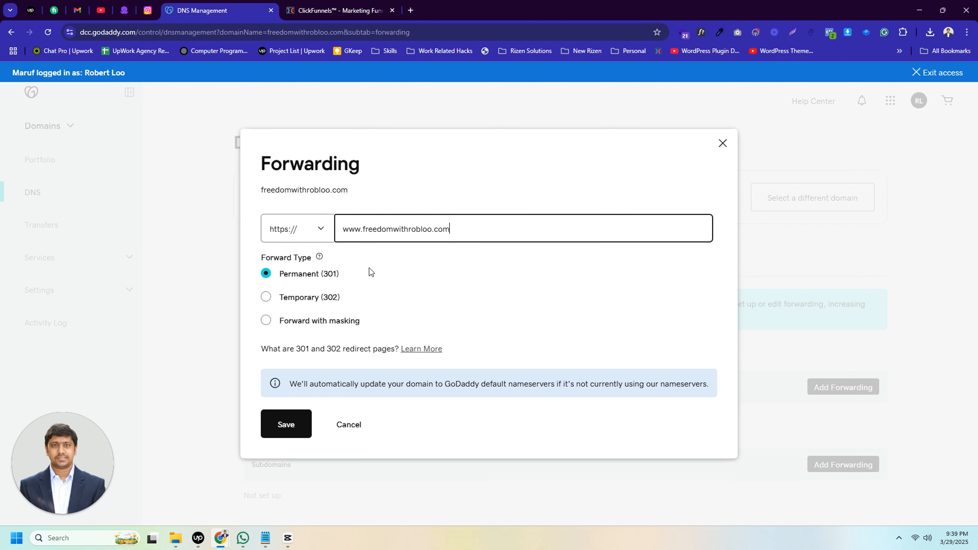
left_click(277, 428)
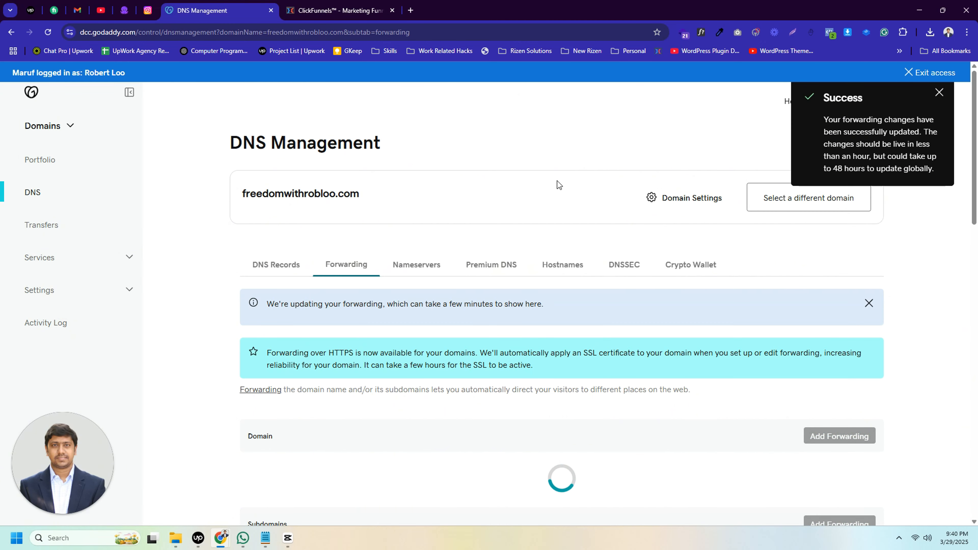
left_click(349, 5)
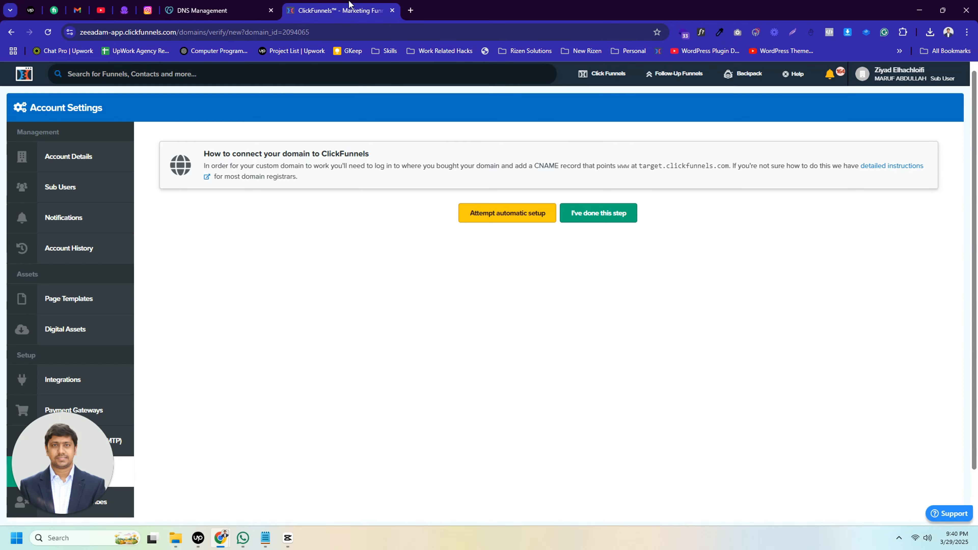
left_click(603, 213)
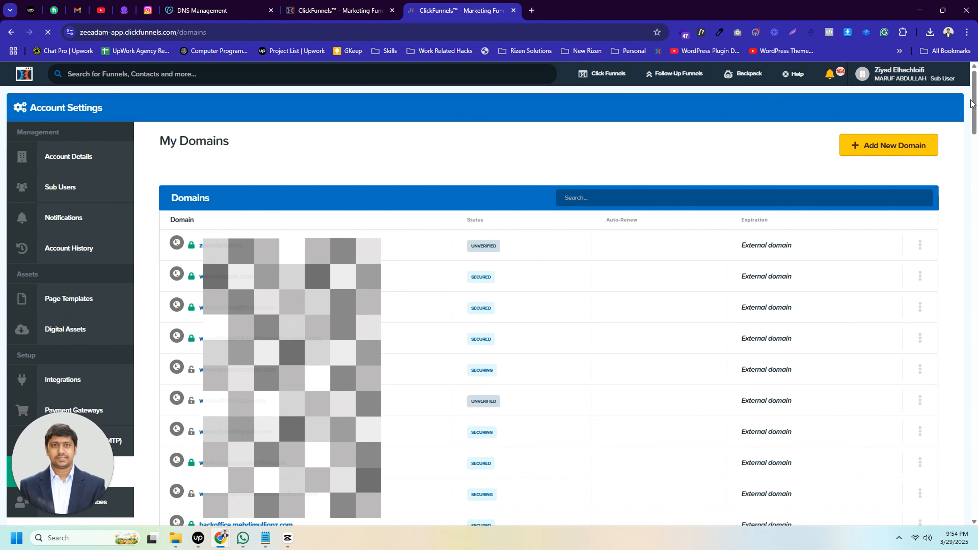
left_click_drag(971, 103, 949, 483)
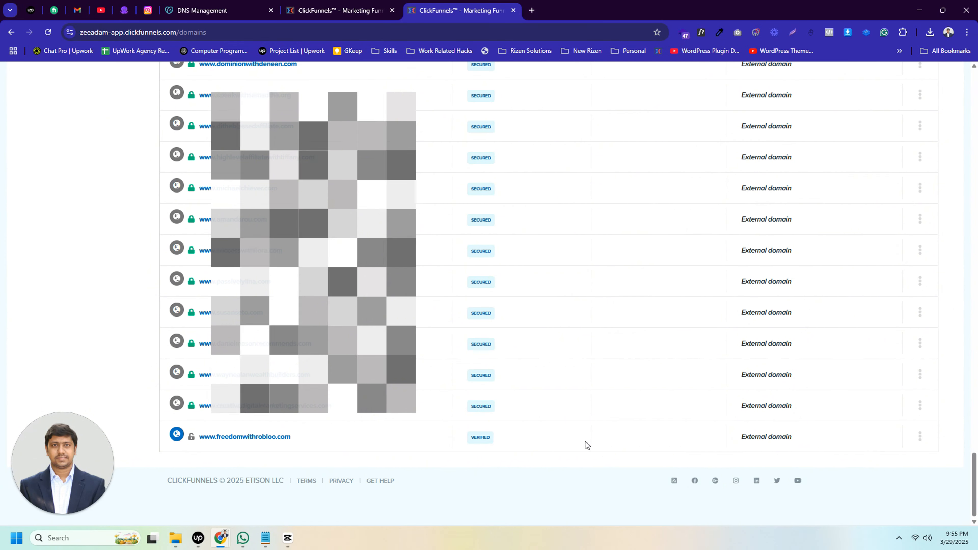
mouse_move(482, 438)
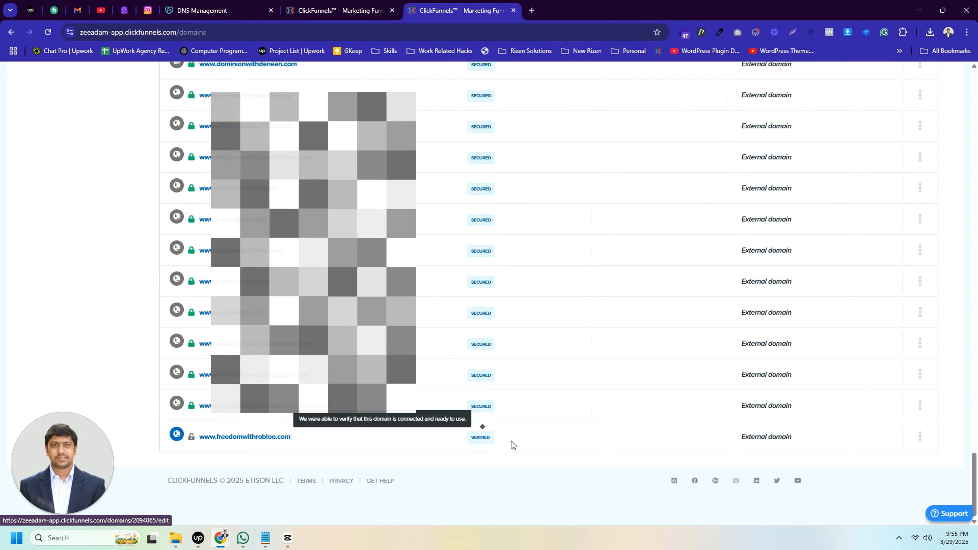
left_click(920, 439)
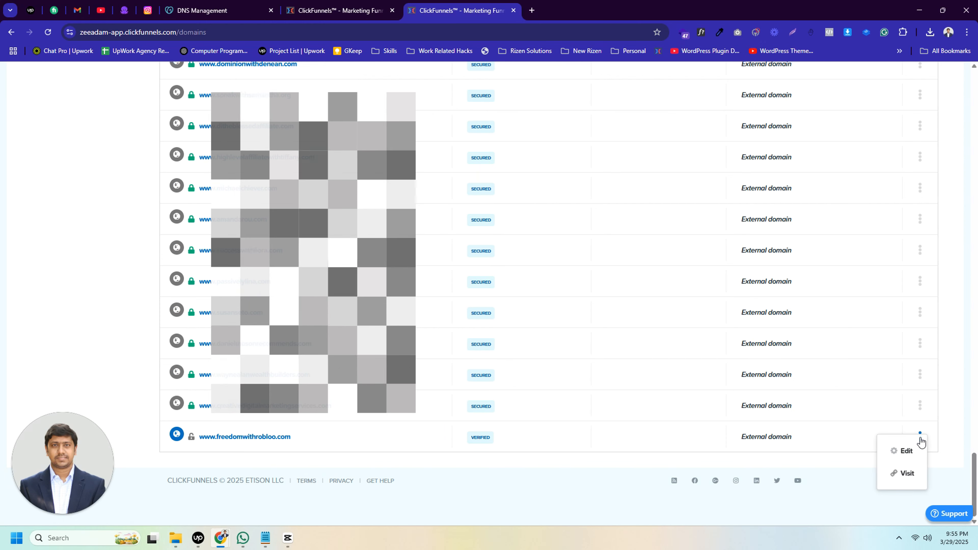
left_click(908, 452)
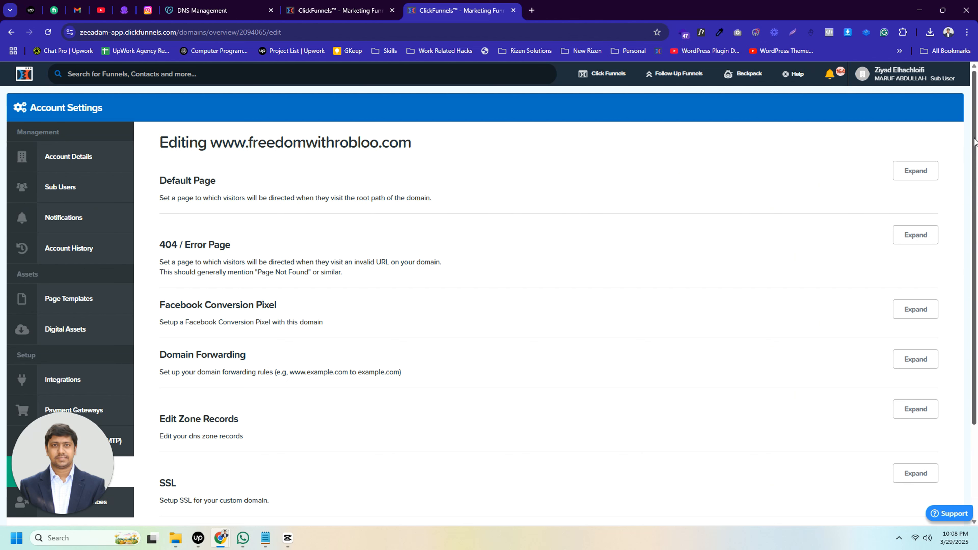
left_click_drag(975, 142, 973, 236)
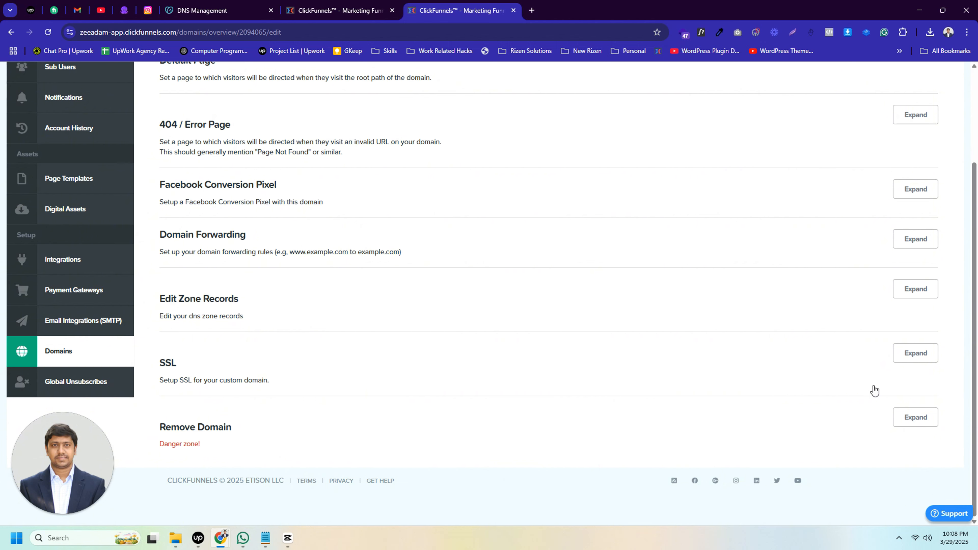
left_click(916, 354)
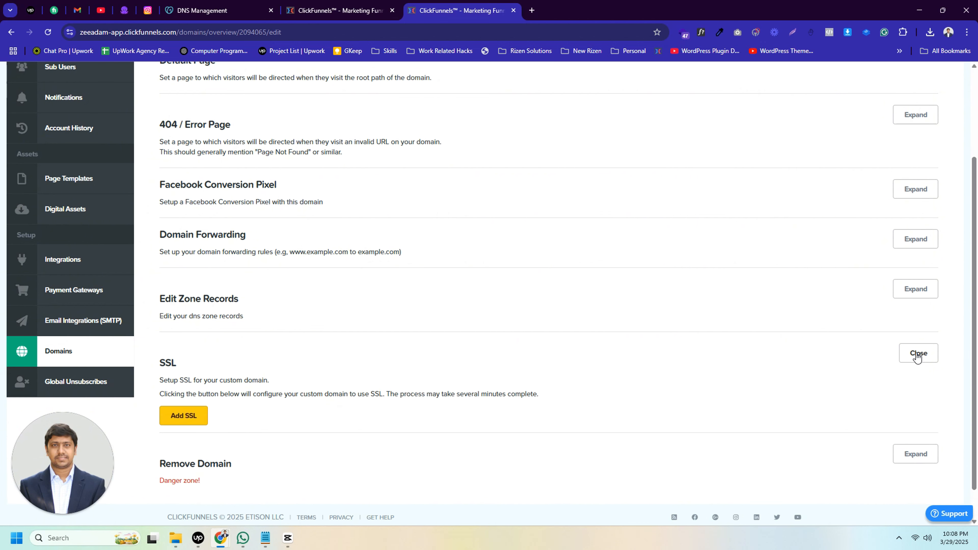
left_click(184, 416)
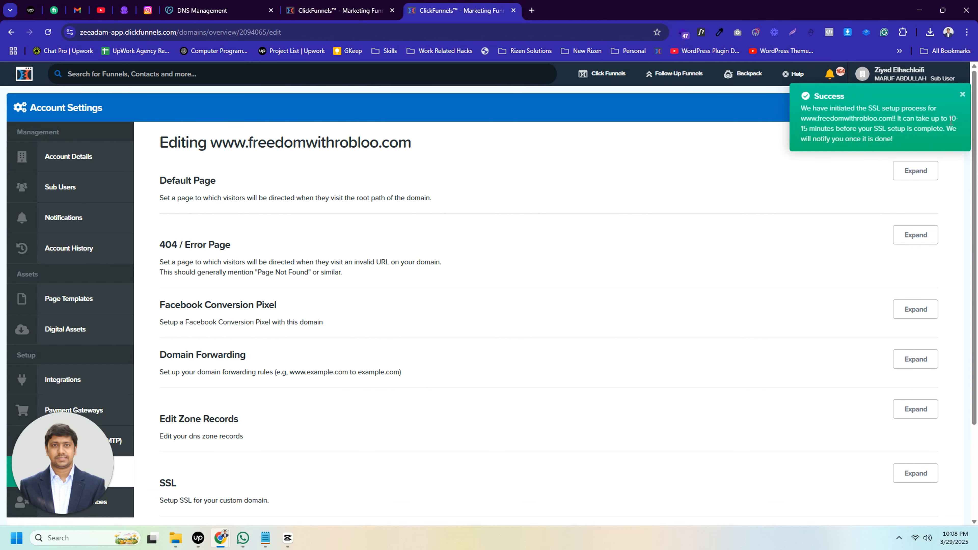
Check the progress of the SSL setup in the domain's SSL section
scroll(954, 278, "down", 3)
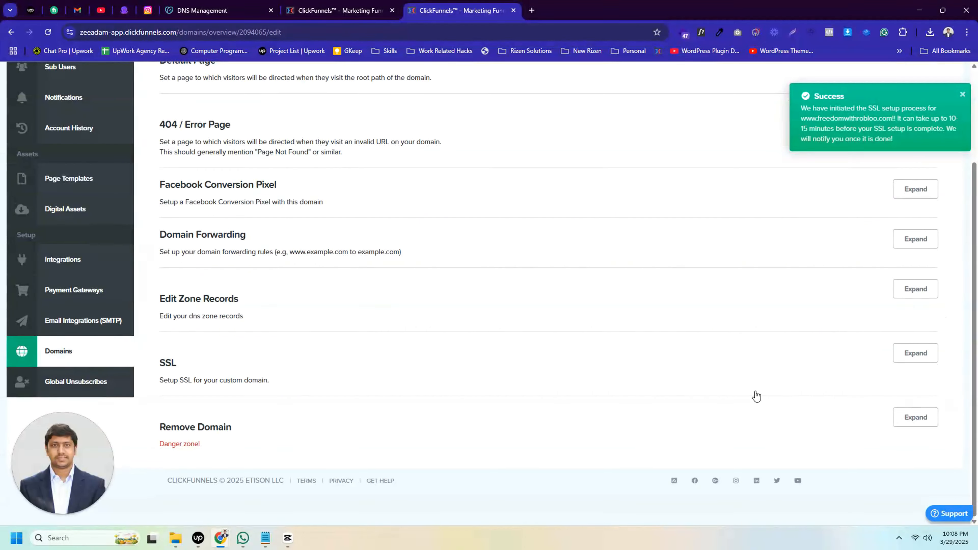
left_click(915, 353)
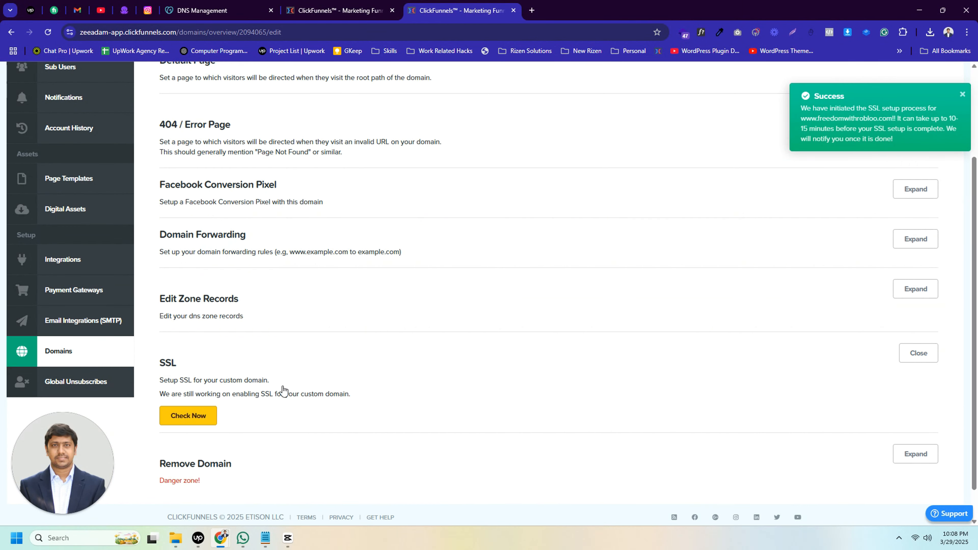
left_click(188, 415)
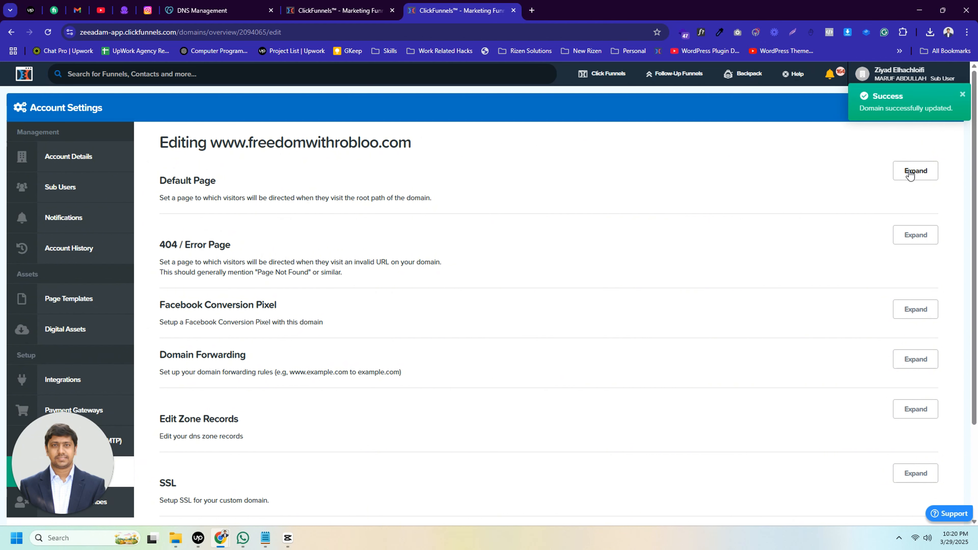
Expand the domain's Default Page and 404 / Error Page settings
left_click(910, 173)
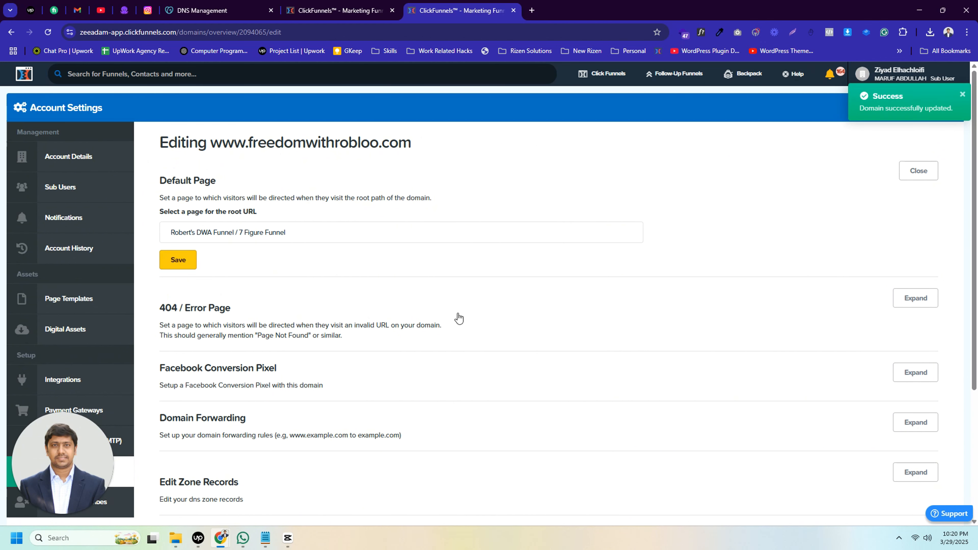
left_click(912, 299)
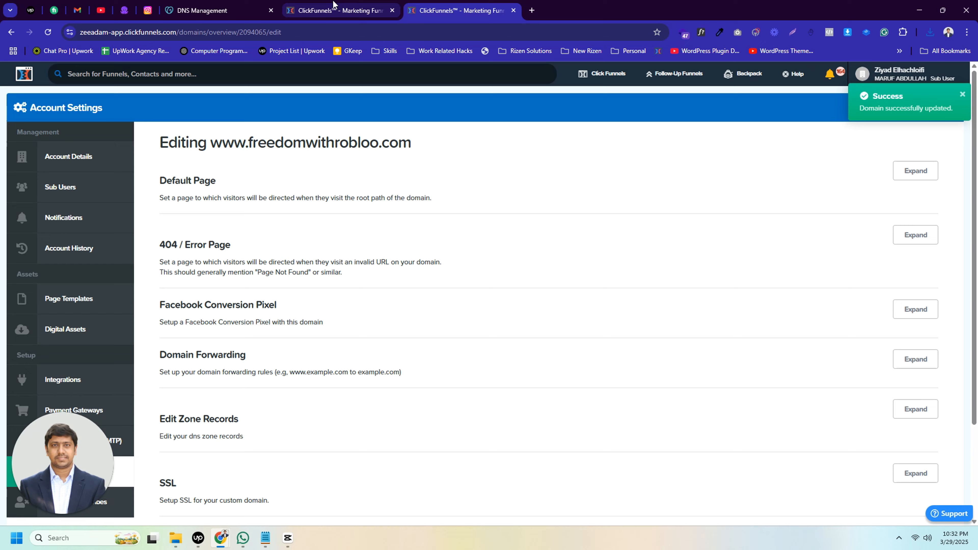
left_click(333, 5)
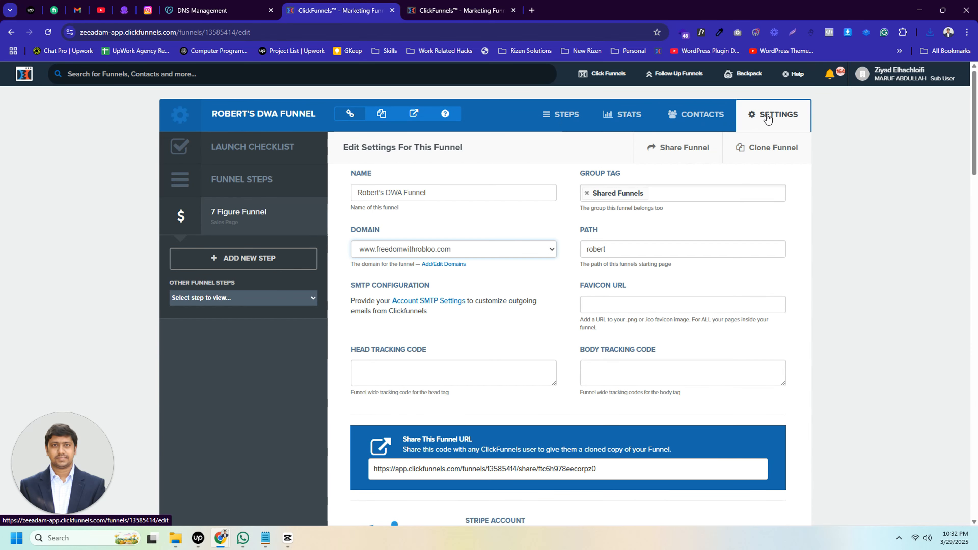
left_click(499, 250)
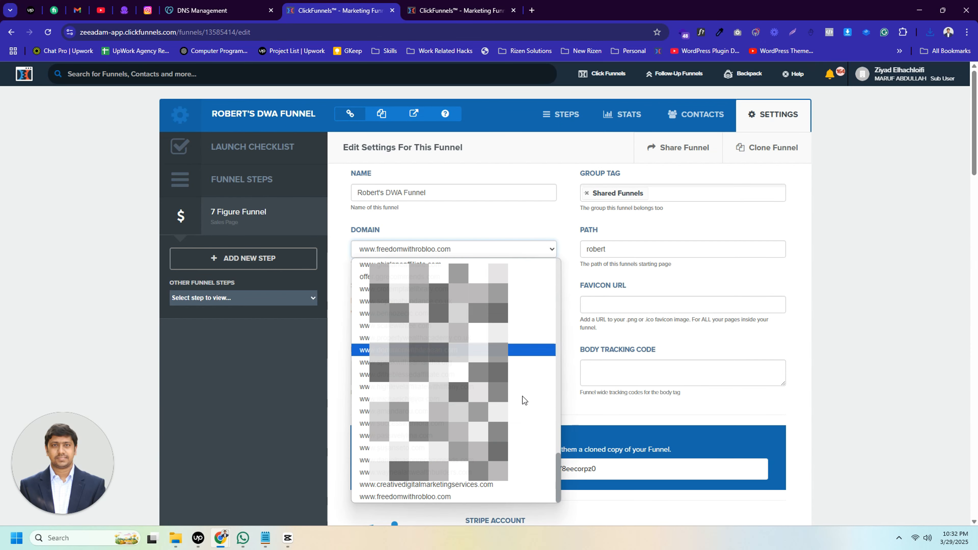
left_click(447, 495)
left_click_drag(971, 164, 939, 481)
left_click(706, 442)
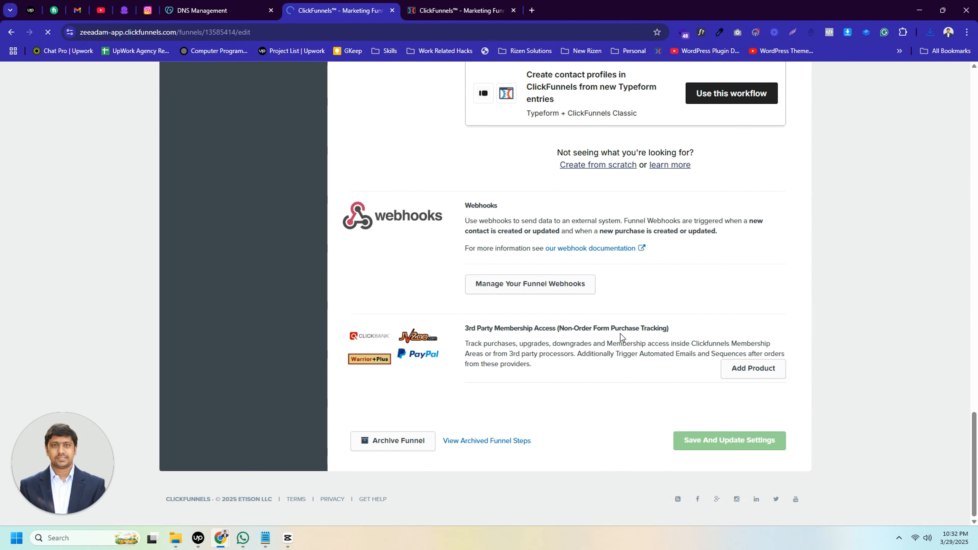
scroll(621, 333, "up", 15)
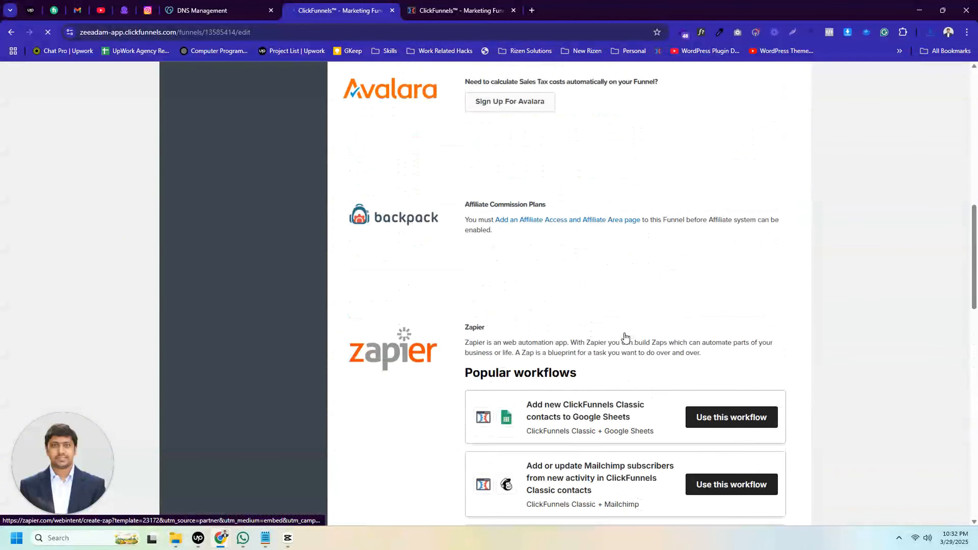
scroll(625, 338, "up", 20)
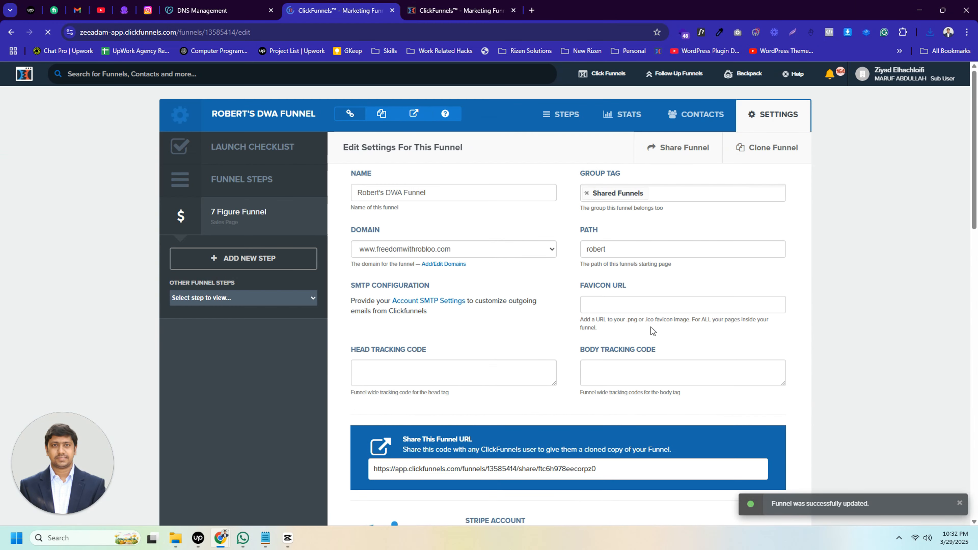
left_click(461, 6)
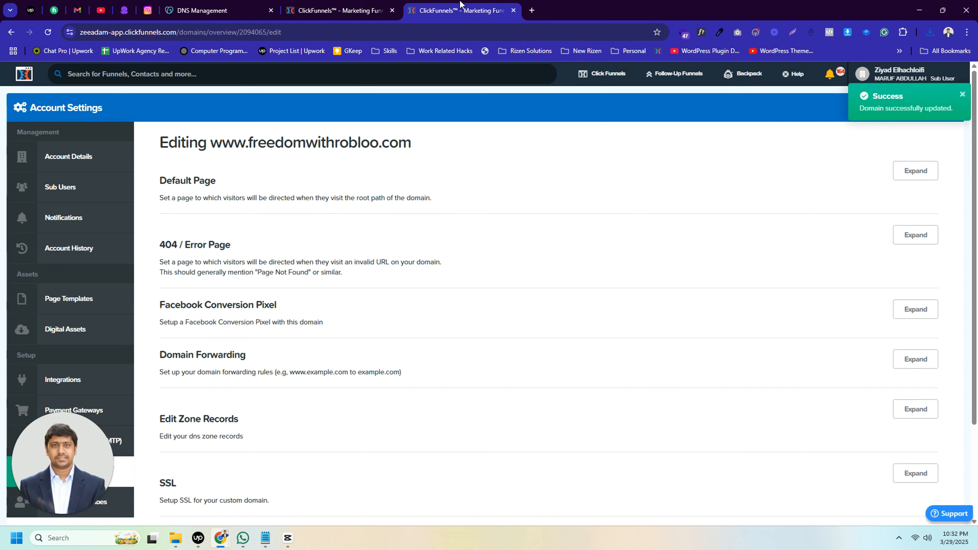
left_click_drag(210, 143, 411, 143)
key("ctrl+c")
left_click(531, 10)
key("ctrl+v")
key("Return")
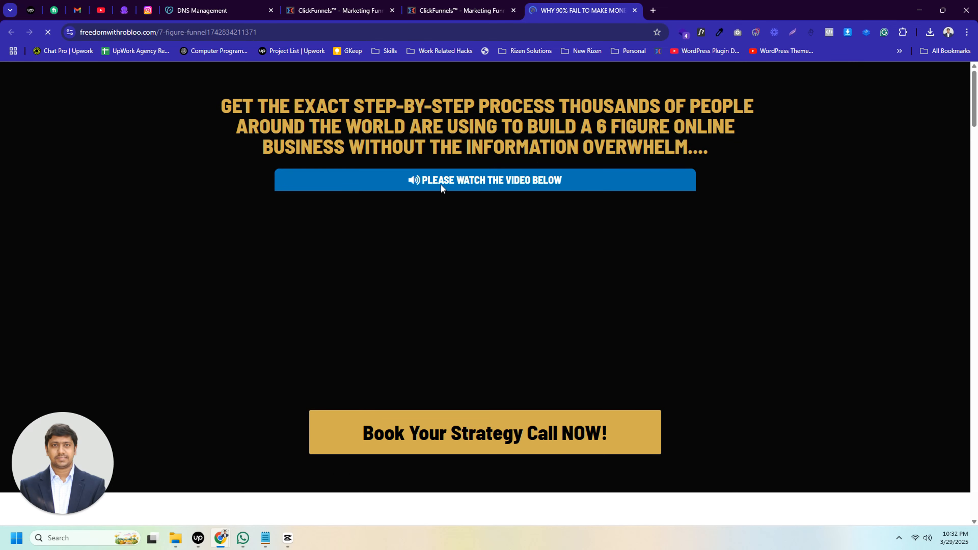
left_click_drag(80, 32, 160, 34)
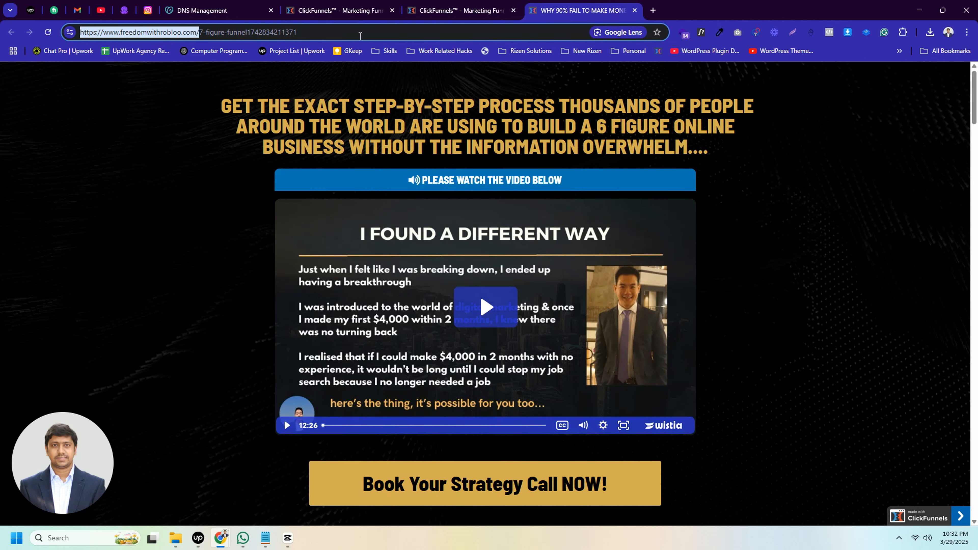
left_click(480, 4)
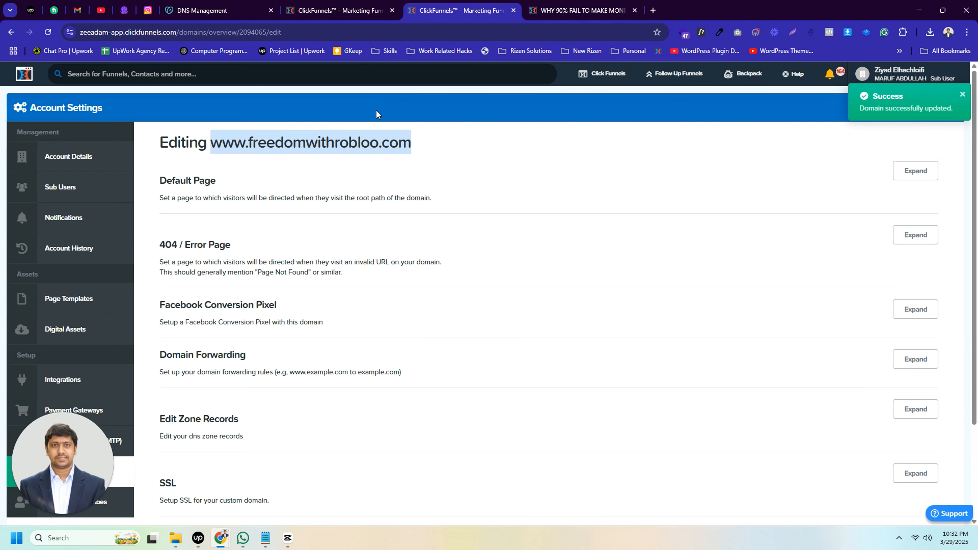